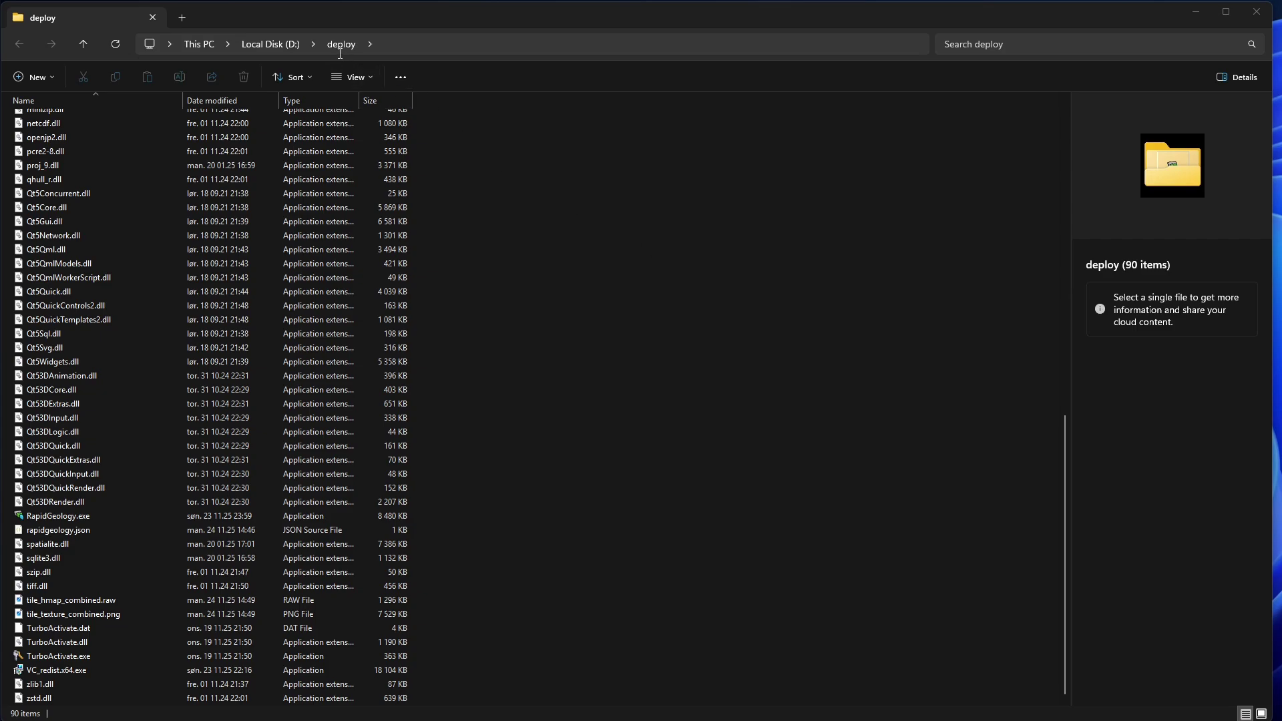
Inspect the deploy folder's files, select TurboActivate.exe, and dismiss the screenshot of the Windows SmartScreen warning
{"action": "left_click", "coordinate": [589, 306]}
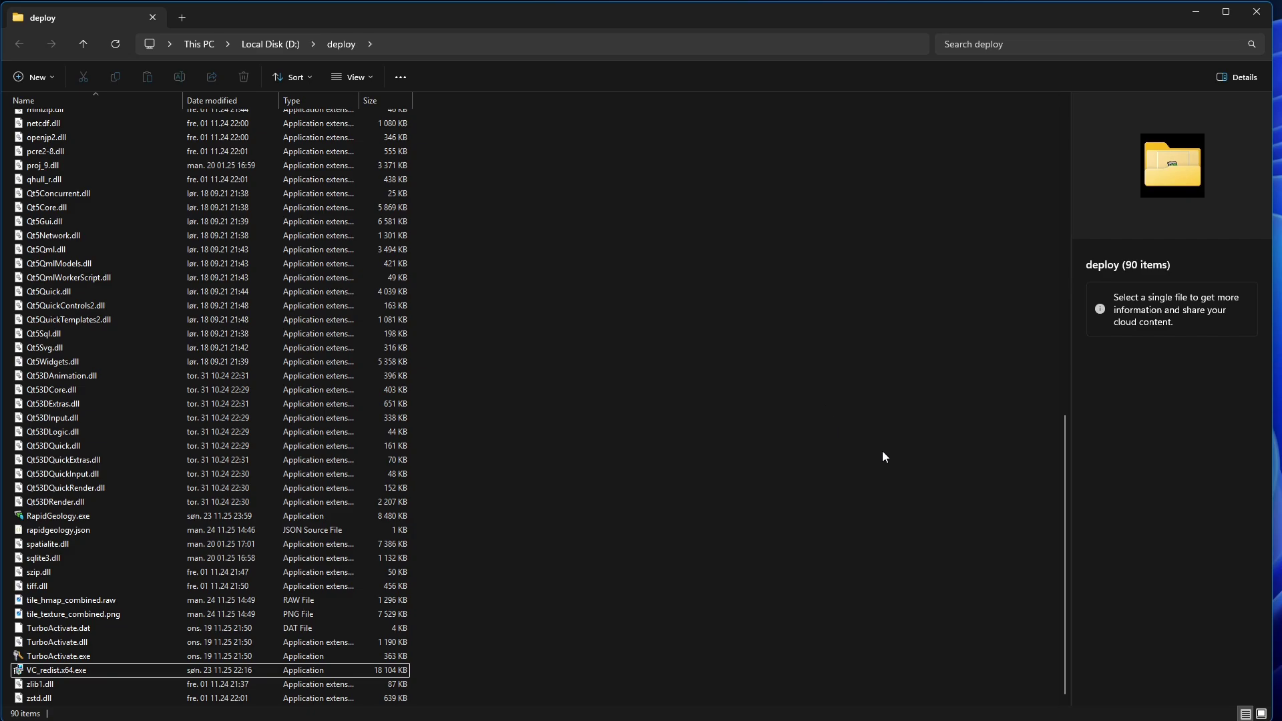
{"action": "left_click", "coordinate": [80, 656]}
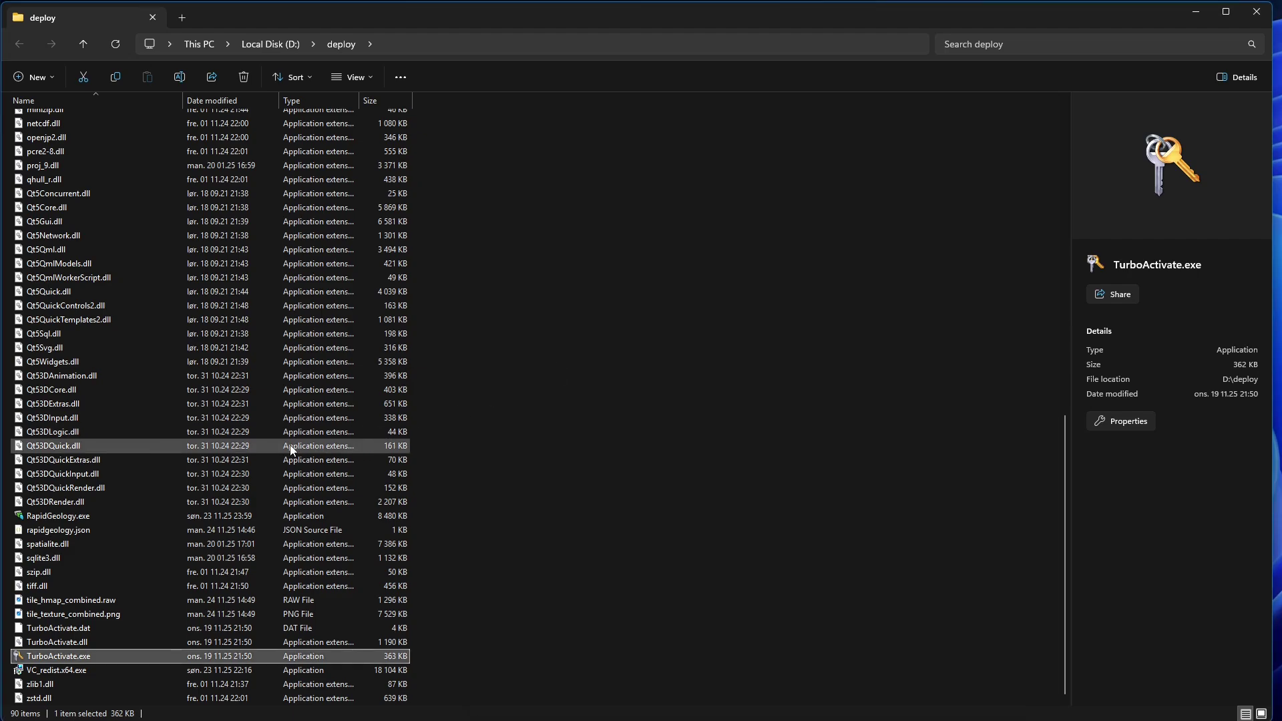
{"action": "scroll", "coordinate": [289, 446], "scroll_direction": "up", "scroll_amount": 16}
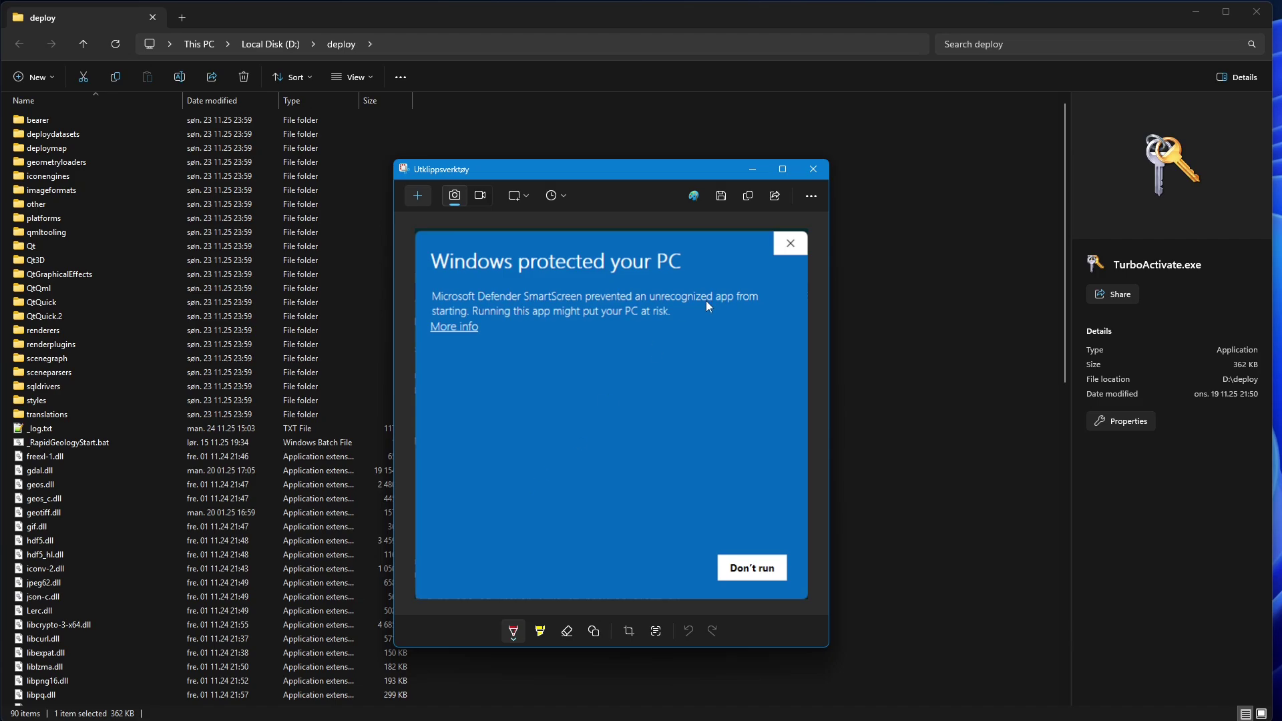
{"action": "left_click", "coordinate": [813, 170]}
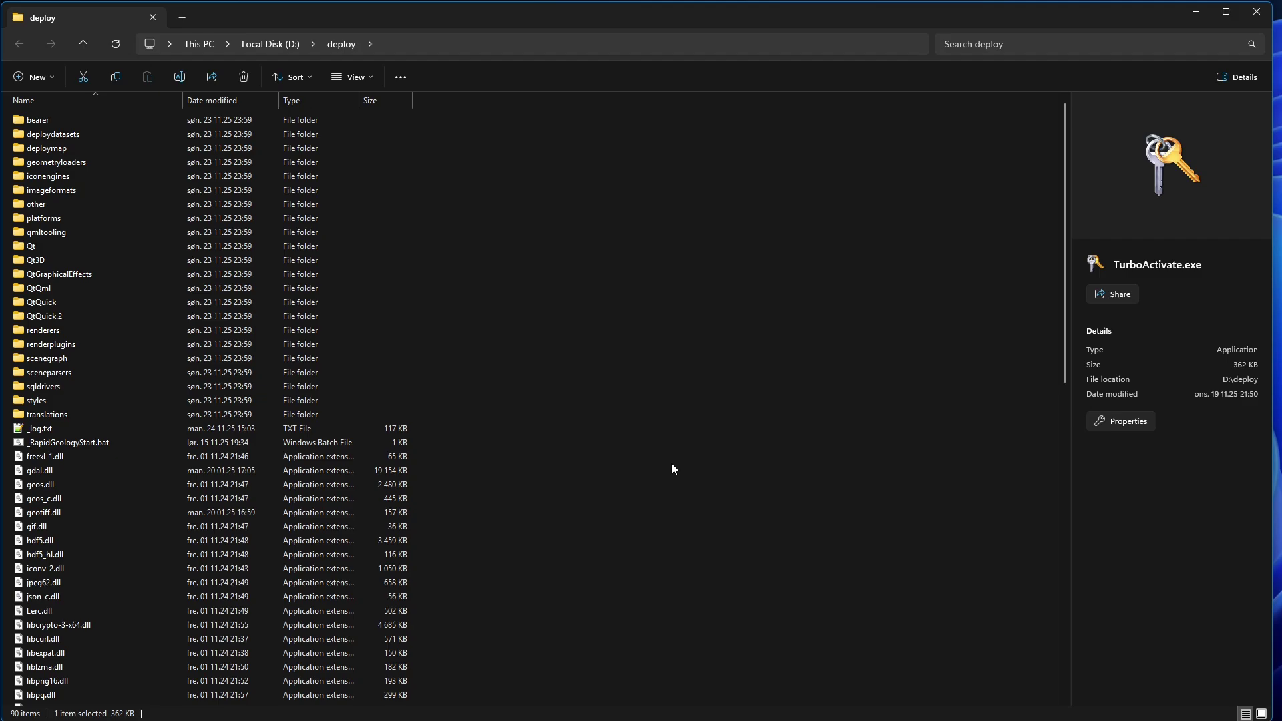
{"action": "key", "text": "Return"}
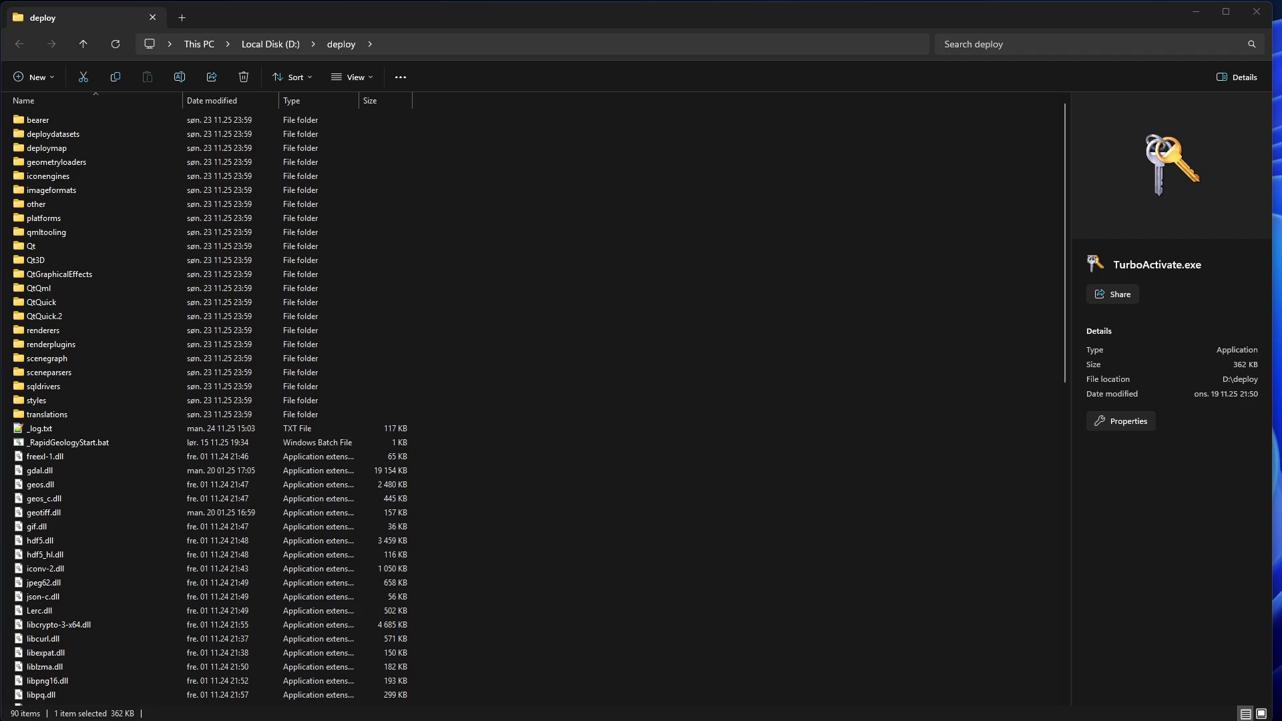
Launch VC_redist.x64.exe to view its license page, close the installer, and read the note on downloading the Visual C++ redistributable
{"action": "scroll", "coordinate": [100, 461], "scroll_direction": "down", "scroll_amount": 16}
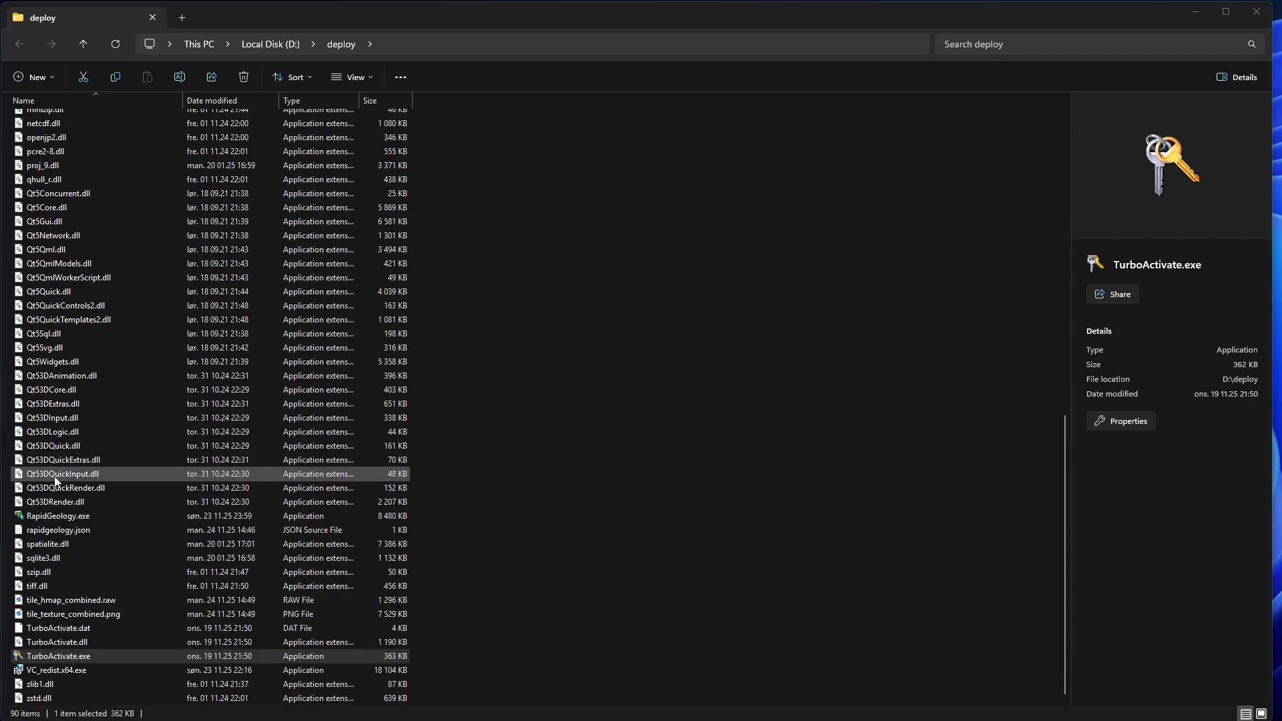
{"action": "double_click", "coordinate": [71, 670]}
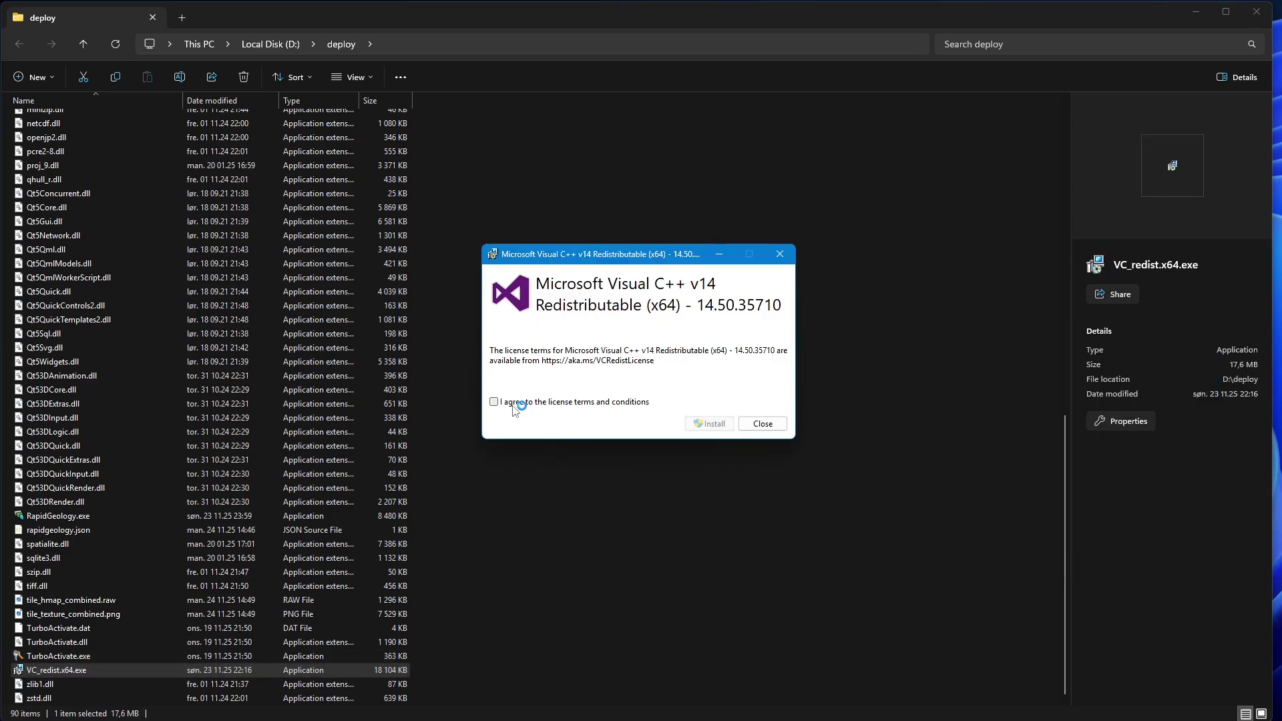
{"action": "left_click", "coordinate": [513, 403]}
{"action": "left_click", "coordinate": [779, 253]}
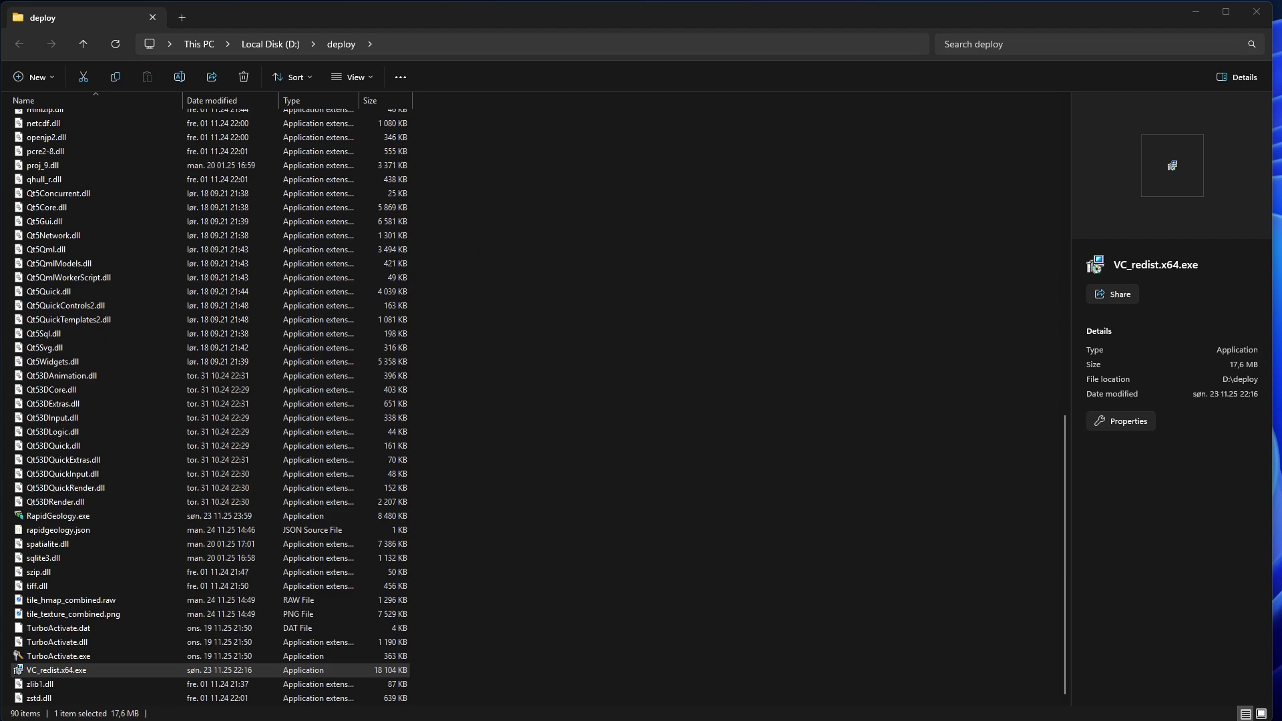
{"action": "left_click_drag", "start_coordinate": [542, 160], "coordinate": [302, 216]}
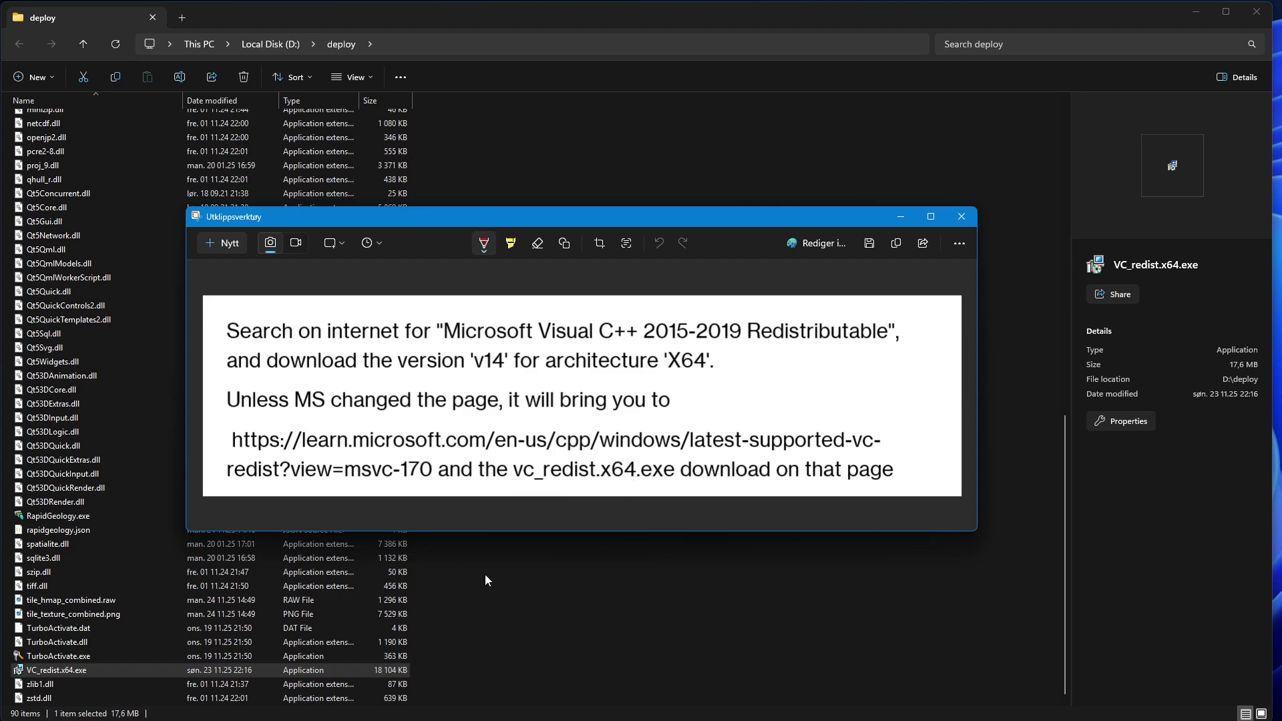
{"action": "left_click", "coordinate": [70, 671]}
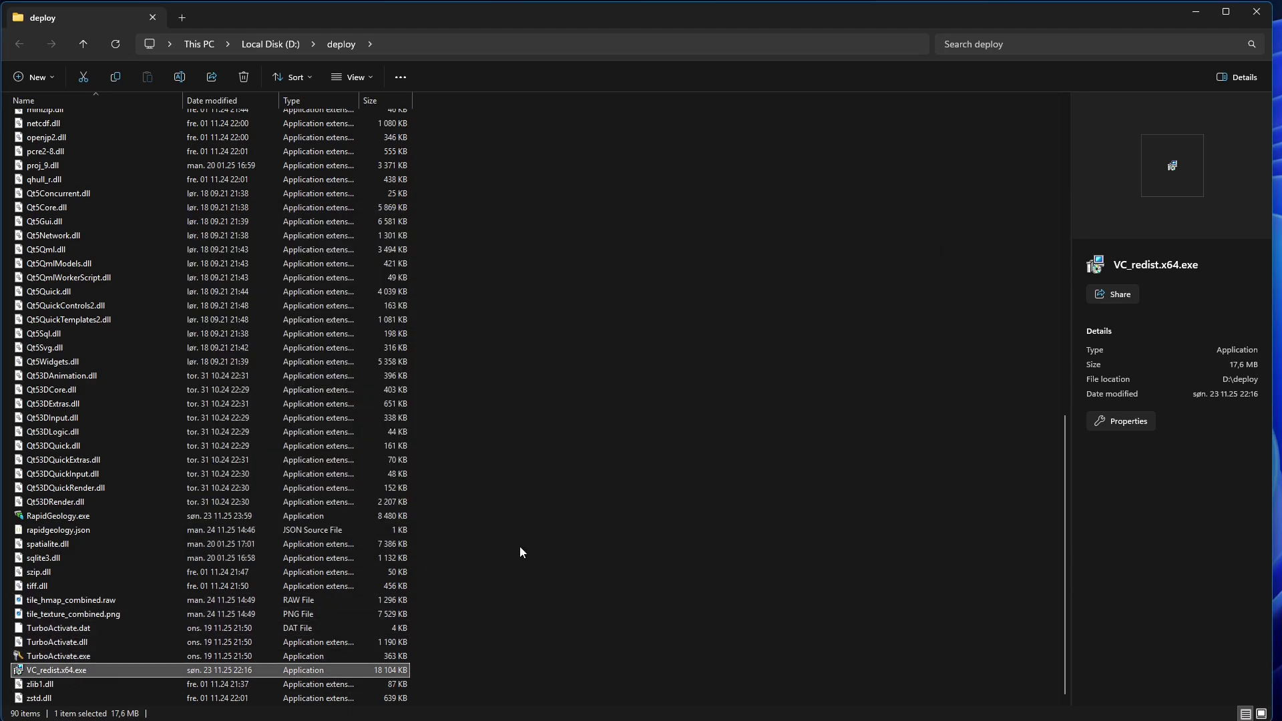
Select _RapidGeologyStart.bat and play the start-sysgpuinf_andTest recording up to the loading of the Rapid Geology main window
{"action": "scroll", "coordinate": [200, 434], "scroll_direction": "up", "scroll_amount": 14}
{"action": "left_click", "coordinate": [38, 355]}
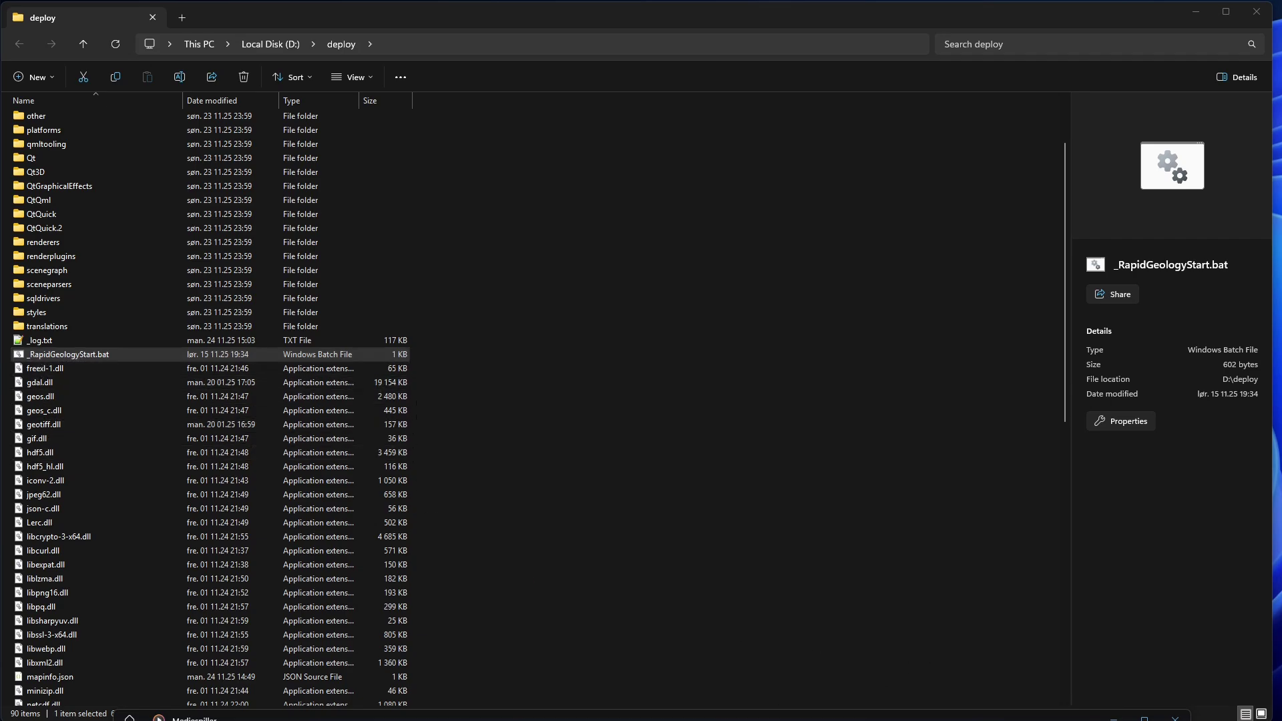
{"action": "left_click_drag", "start_coordinate": [741, 720], "coordinate": [710, 39]}
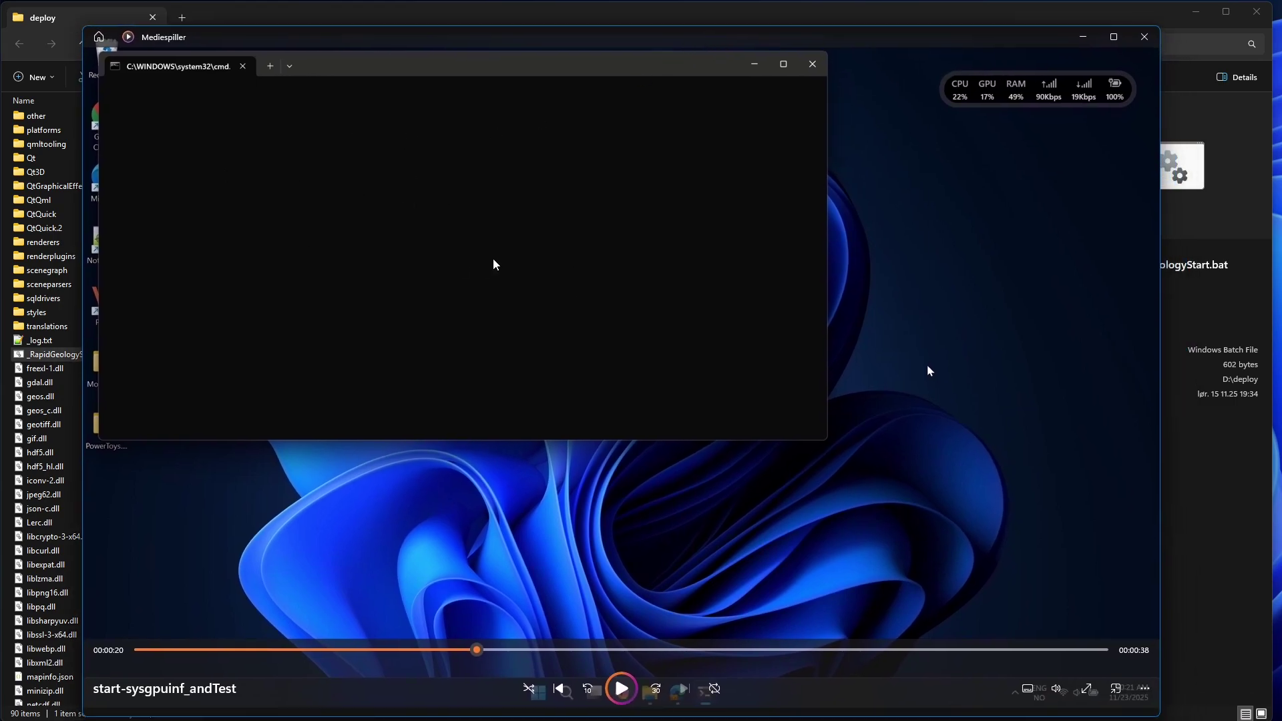
{"action": "left_click", "coordinate": [621, 688]}
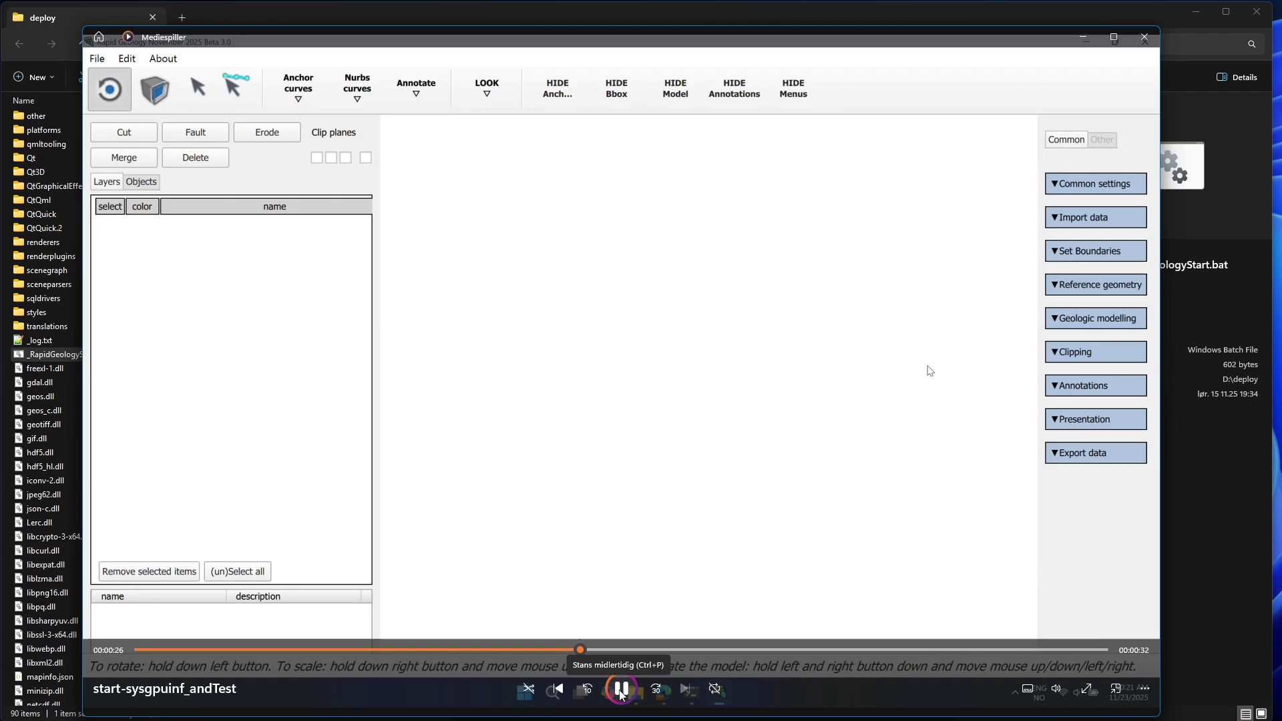
{"action": "left_click", "coordinate": [621, 688]}
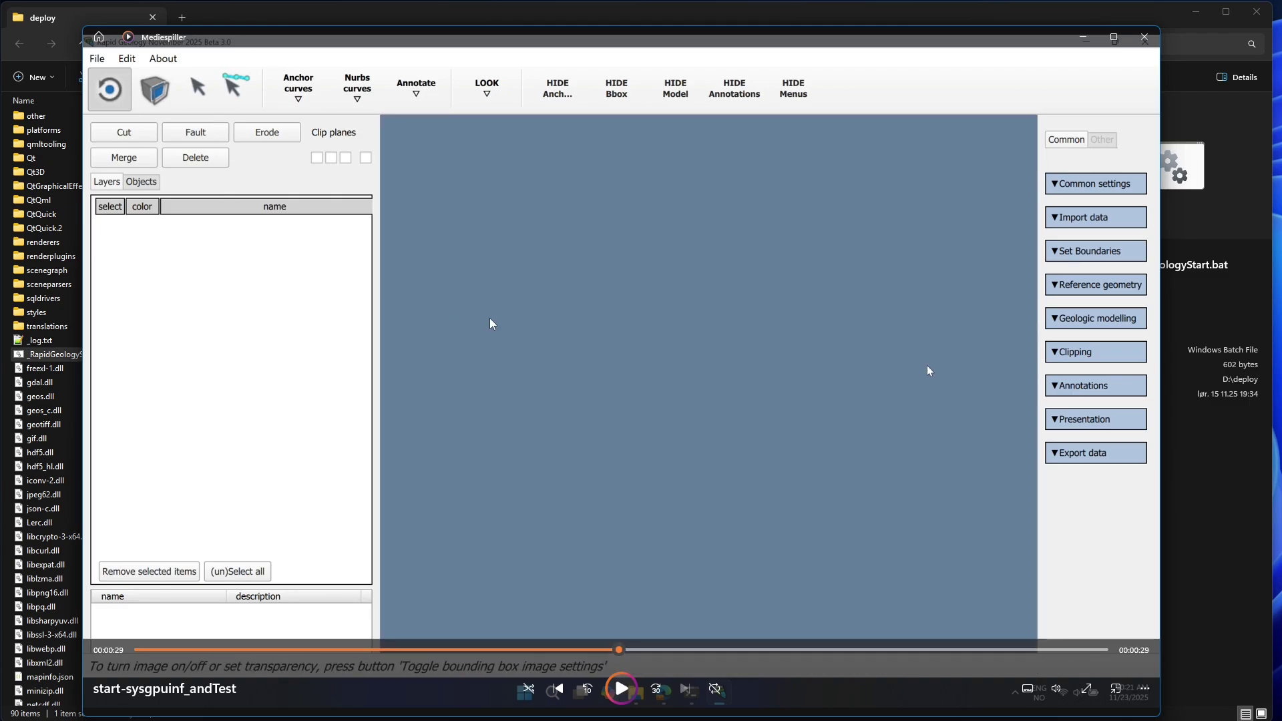
Continue the start-sysgpuinf_andTest recording, pausing to examine the system and GPU information dialog and the layer modelling test
{"action": "key", "text": "space"}
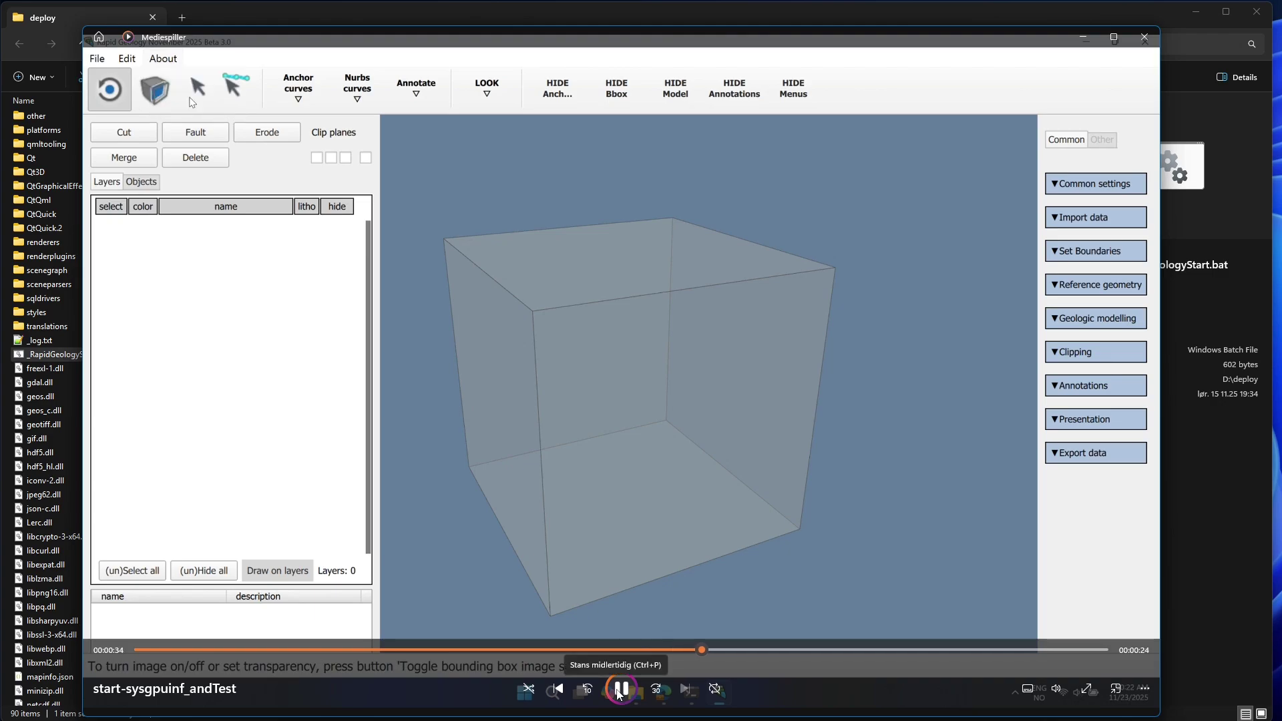
{"action": "left_click", "coordinate": [618, 693]}
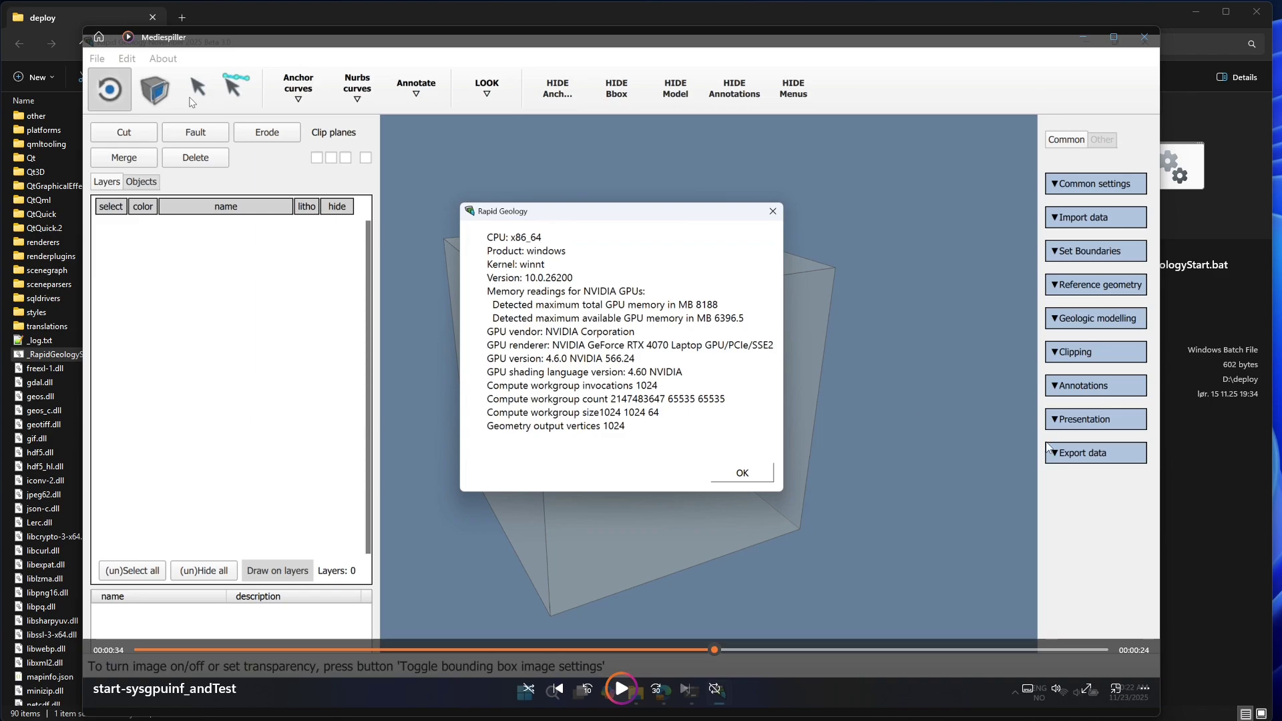
{"action": "left_click", "coordinate": [620, 688]}
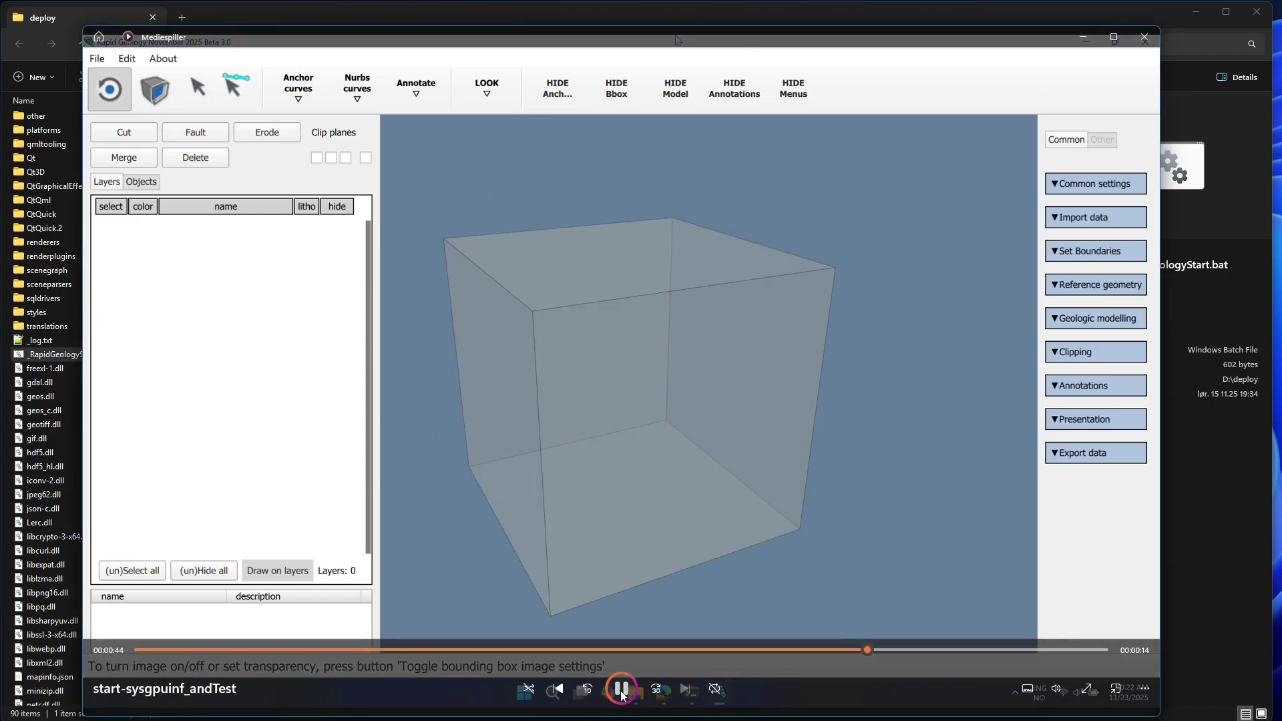
{"action": "left_click", "coordinate": [621, 690]}
{"action": "left_click", "coordinate": [620, 690]}
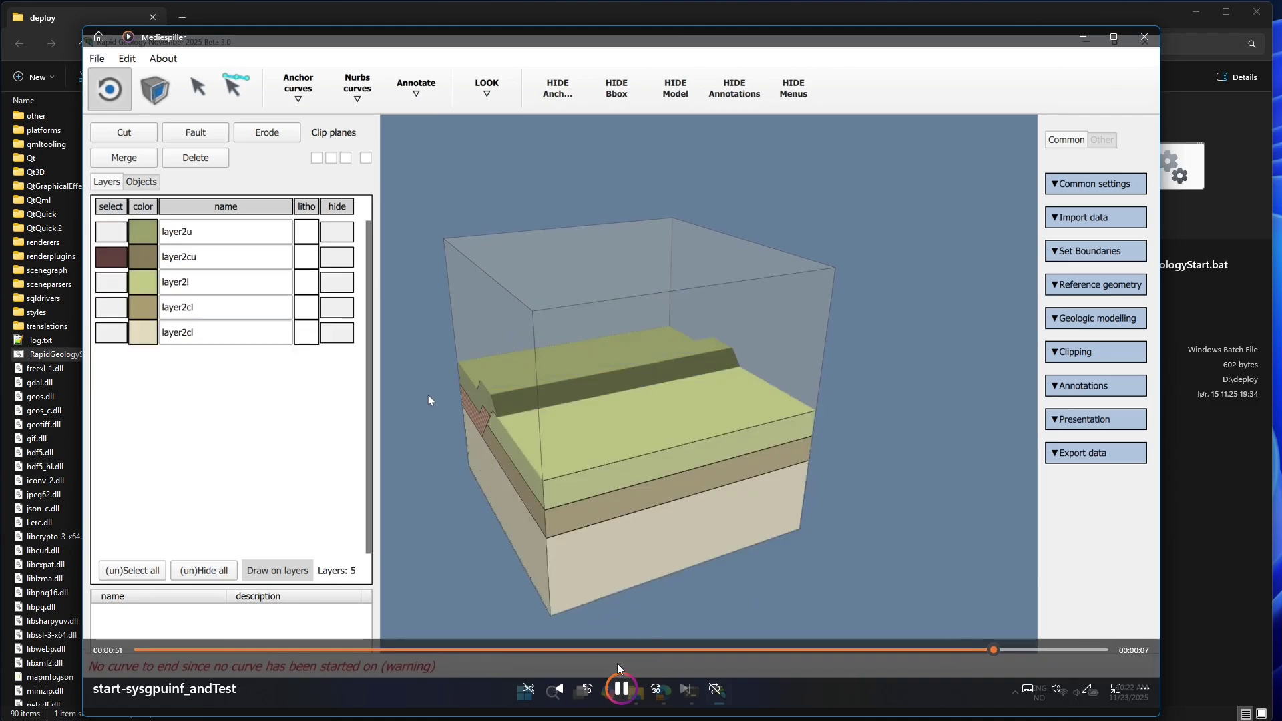
{"action": "left_click", "coordinate": [619, 689]}
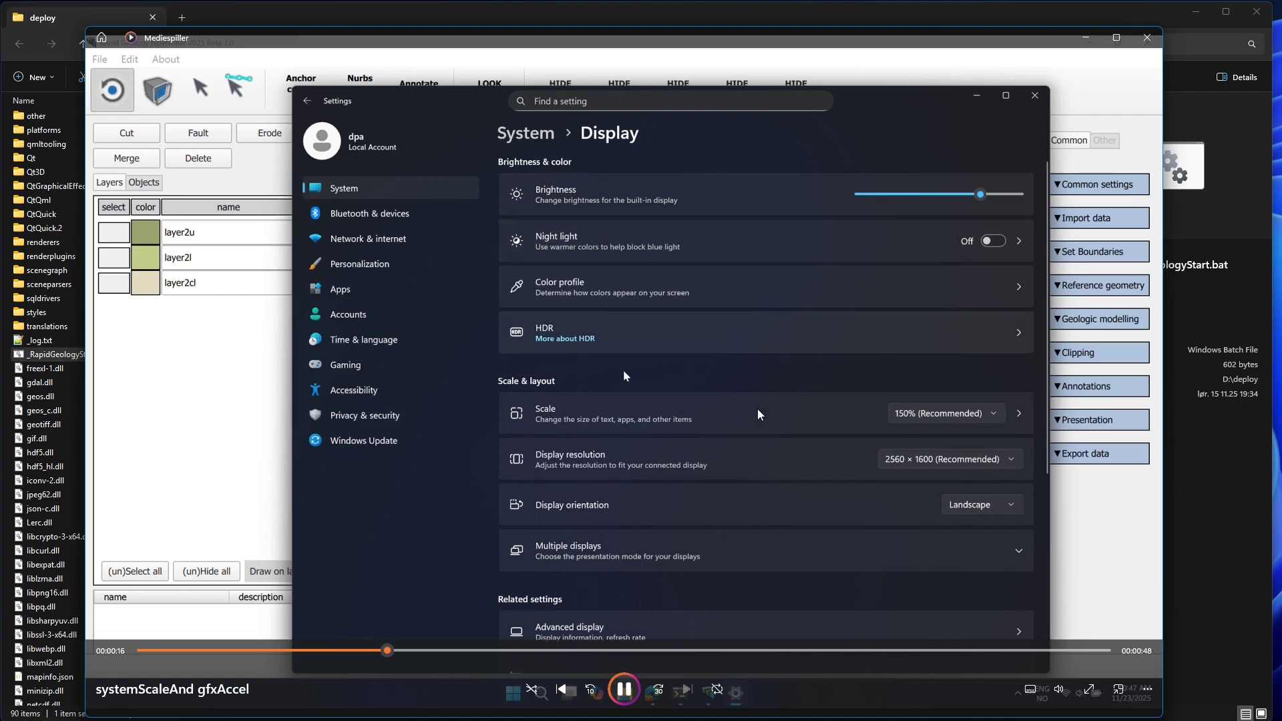
Step through the systemScaleAnd gfxAccel recording to examine the display scale, the Graphics settings and adding a desktop app
{"action": "key", "text": "space"}
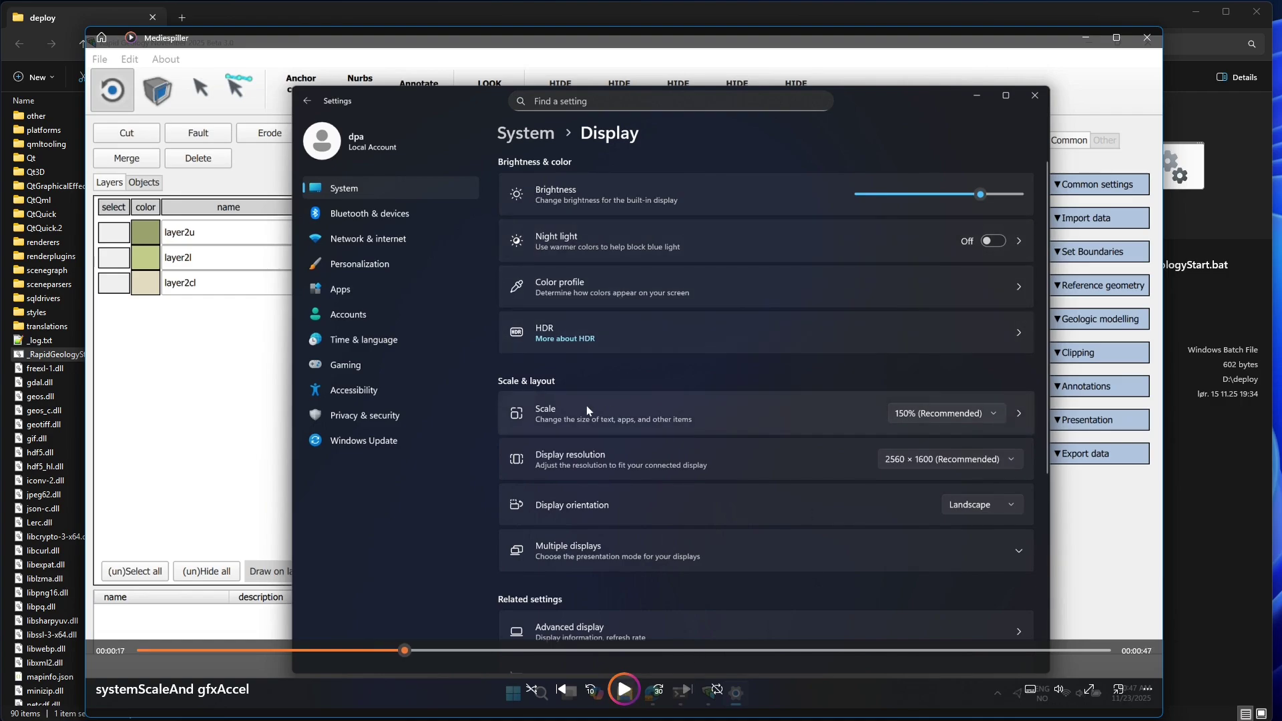
{"action": "left_click", "coordinate": [661, 650]}
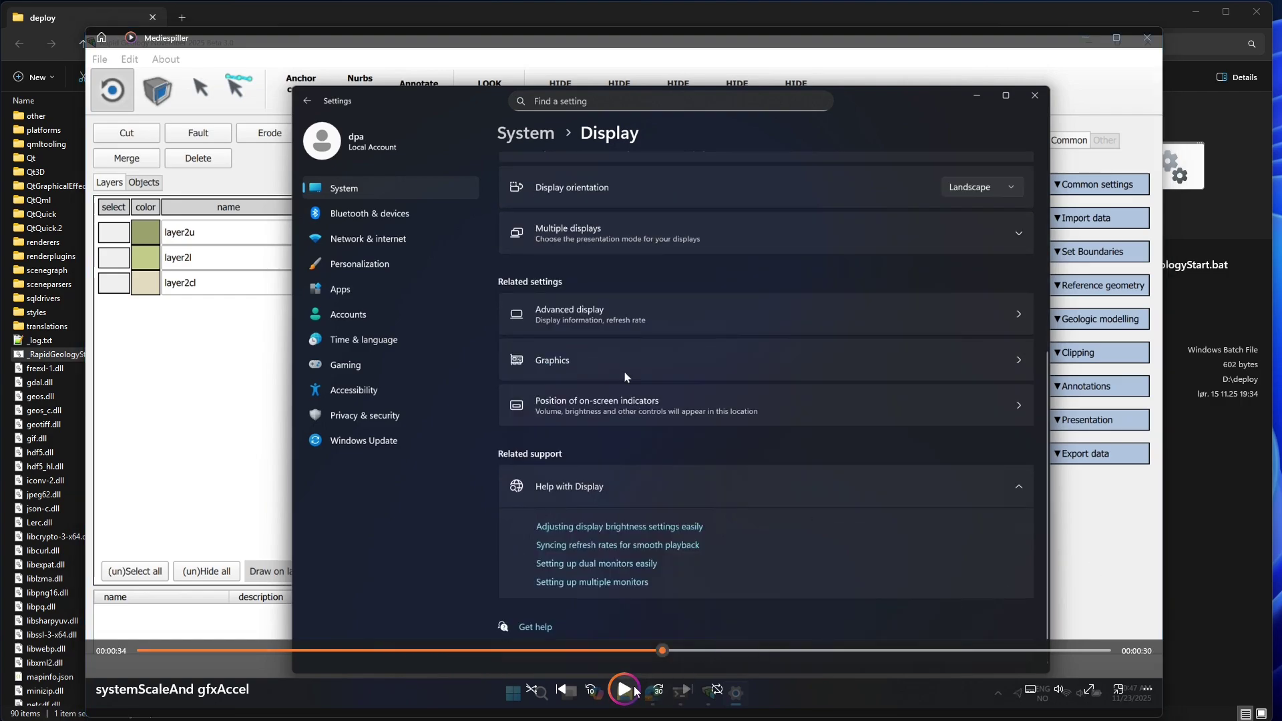
{"action": "left_click", "coordinate": [626, 690]}
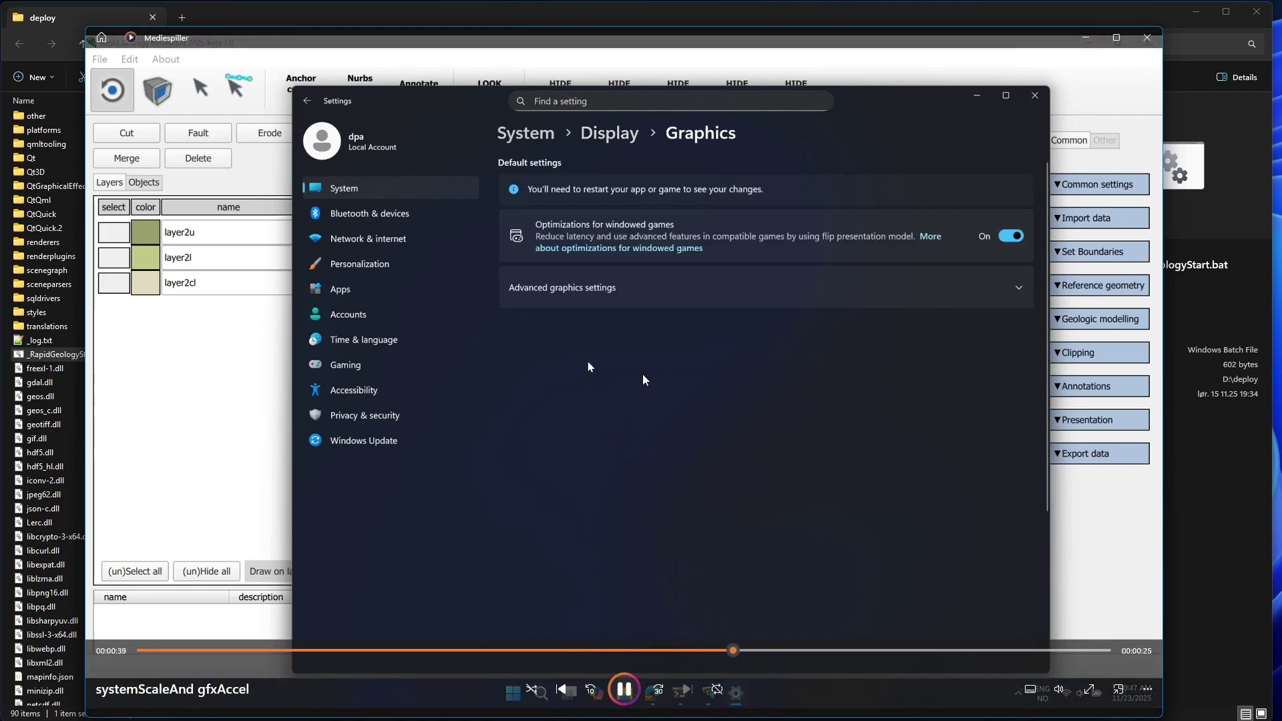
{"action": "key", "text": "space"}
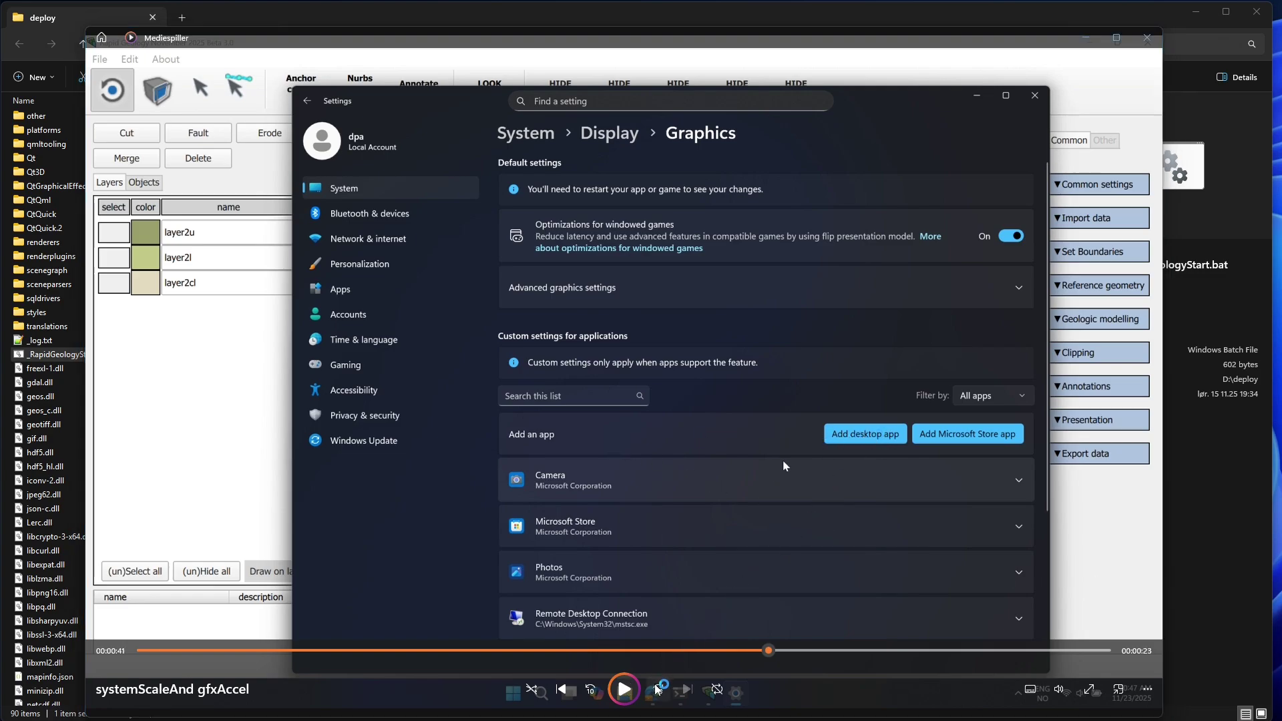
{"action": "key", "text": "space"}
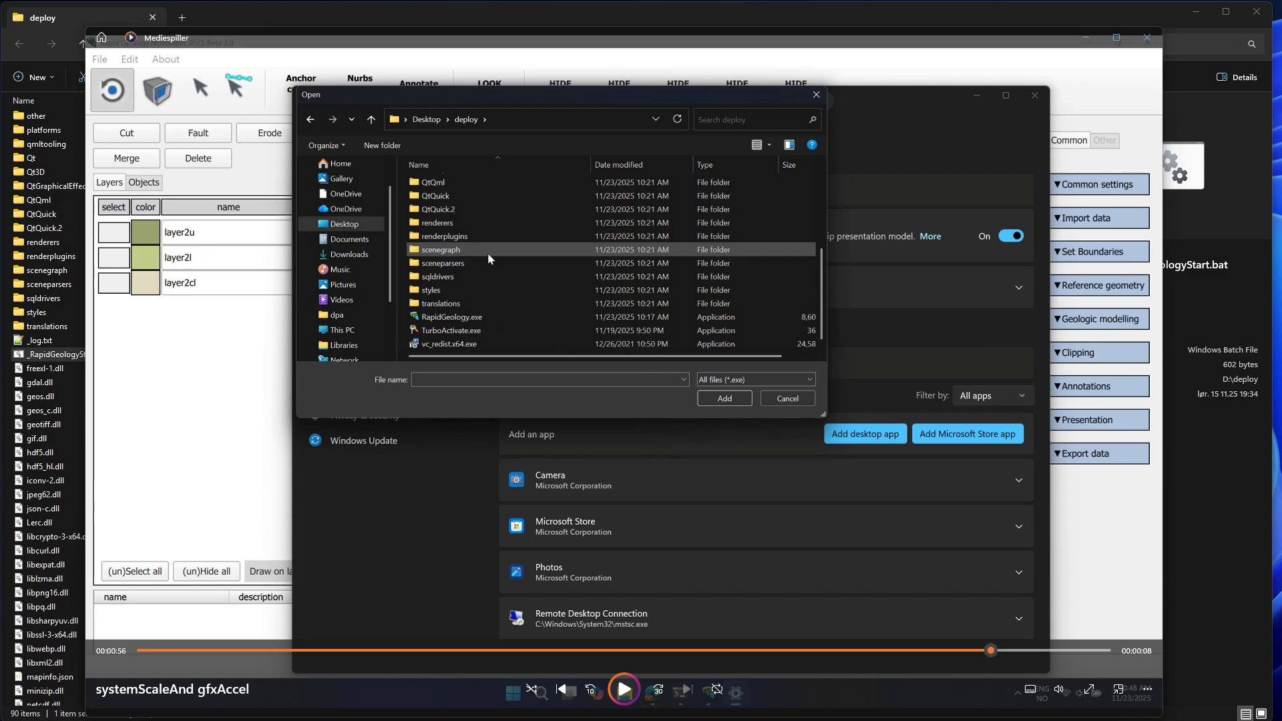
{"action": "left_click_drag", "start_coordinate": [991, 650], "coordinate": [1095, 650]}
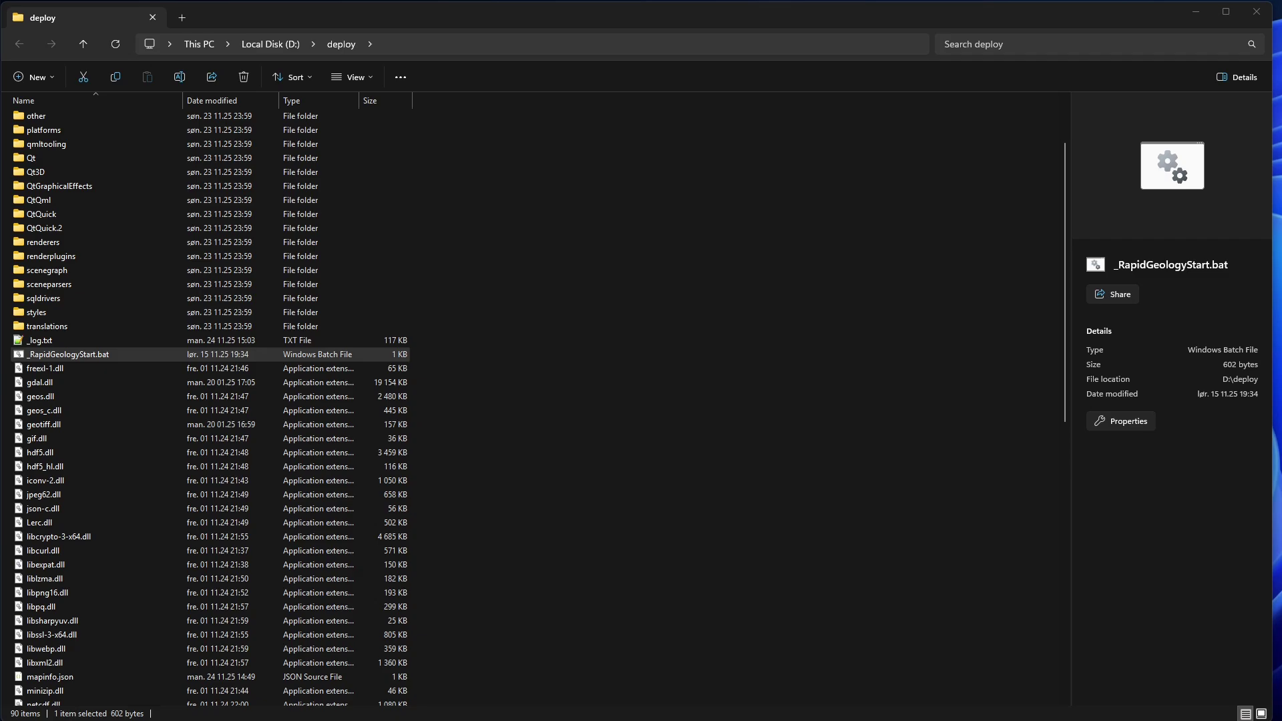
Replay the display scale part of the systemScaleAnd gfxAccel recording through the change to 125%, and minimize the player
{"action": "left_click_drag", "start_coordinate": [1076, 720], "coordinate": [858, 35]}
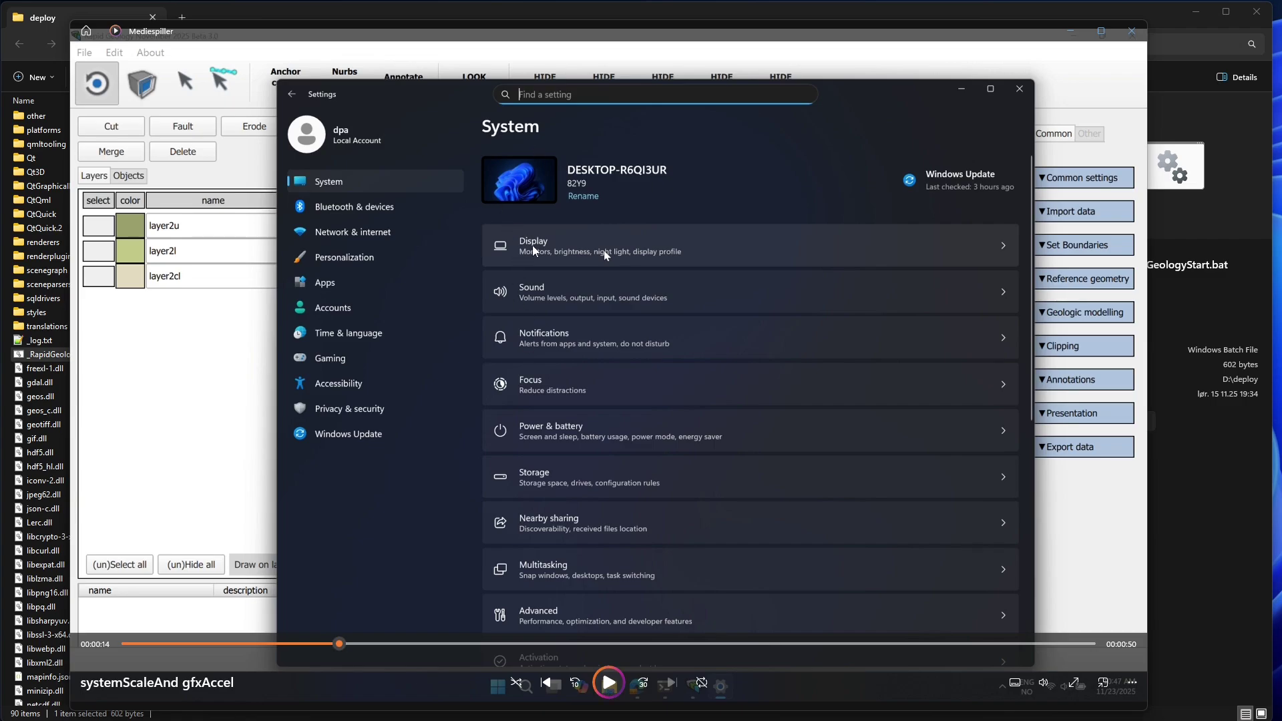
{"action": "left_click", "coordinate": [609, 684]}
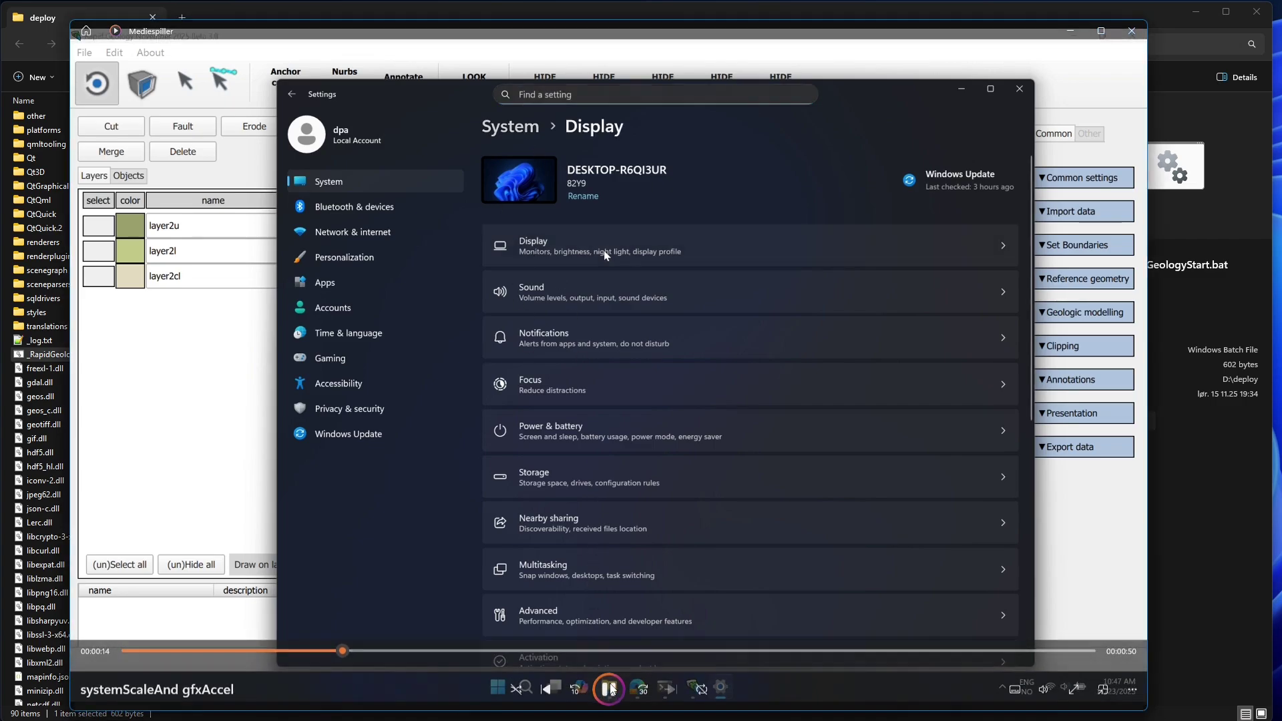
{"action": "left_click", "coordinate": [610, 686]}
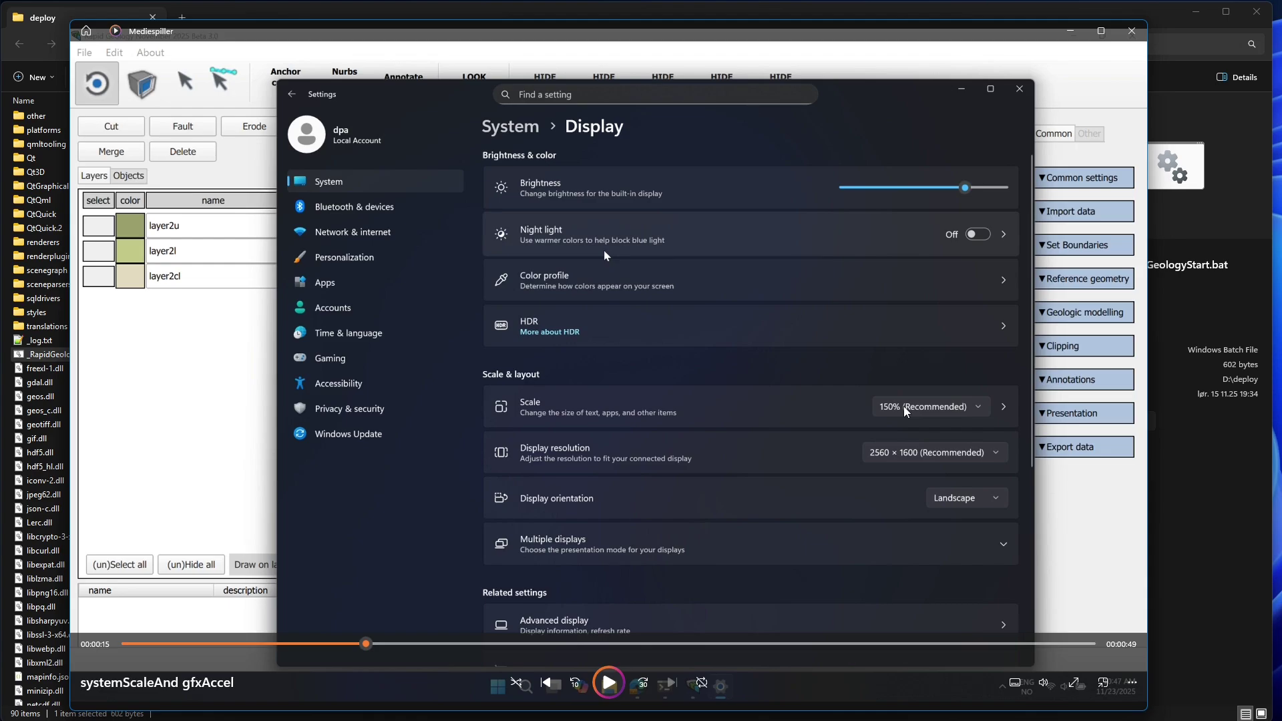
{"action": "left_click", "coordinate": [609, 687]}
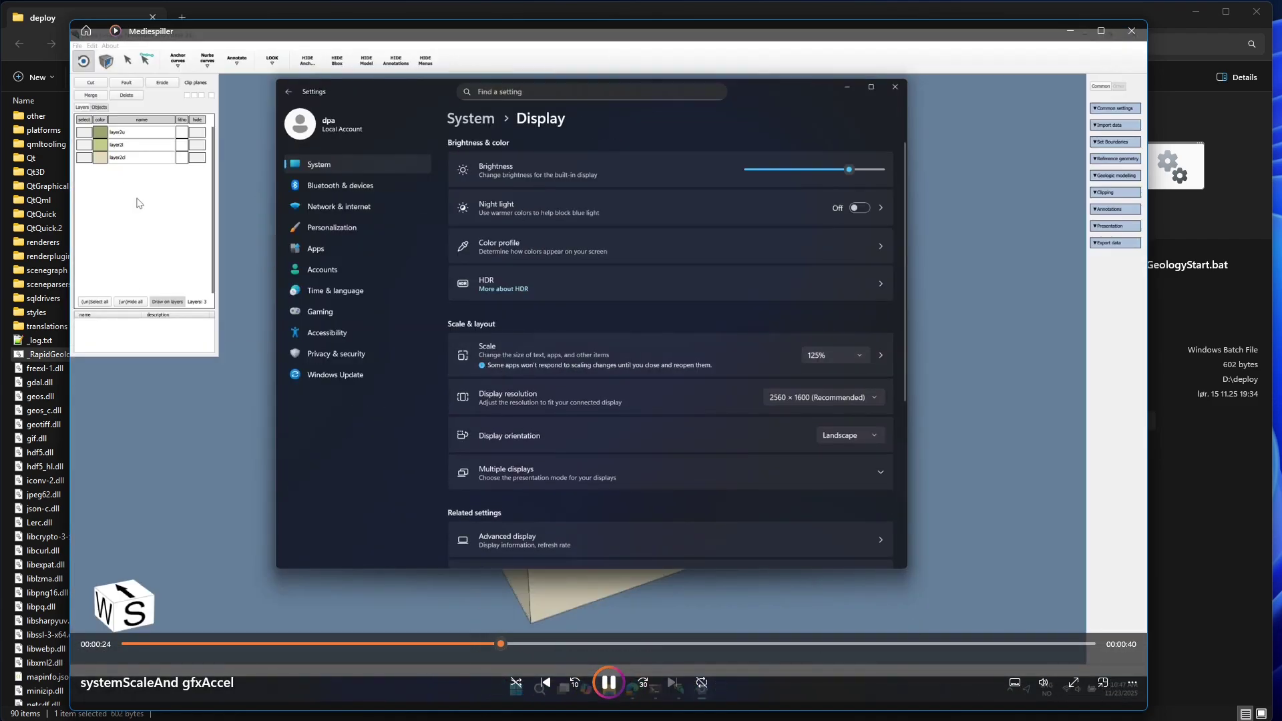
{"action": "left_click", "coordinate": [735, 295]}
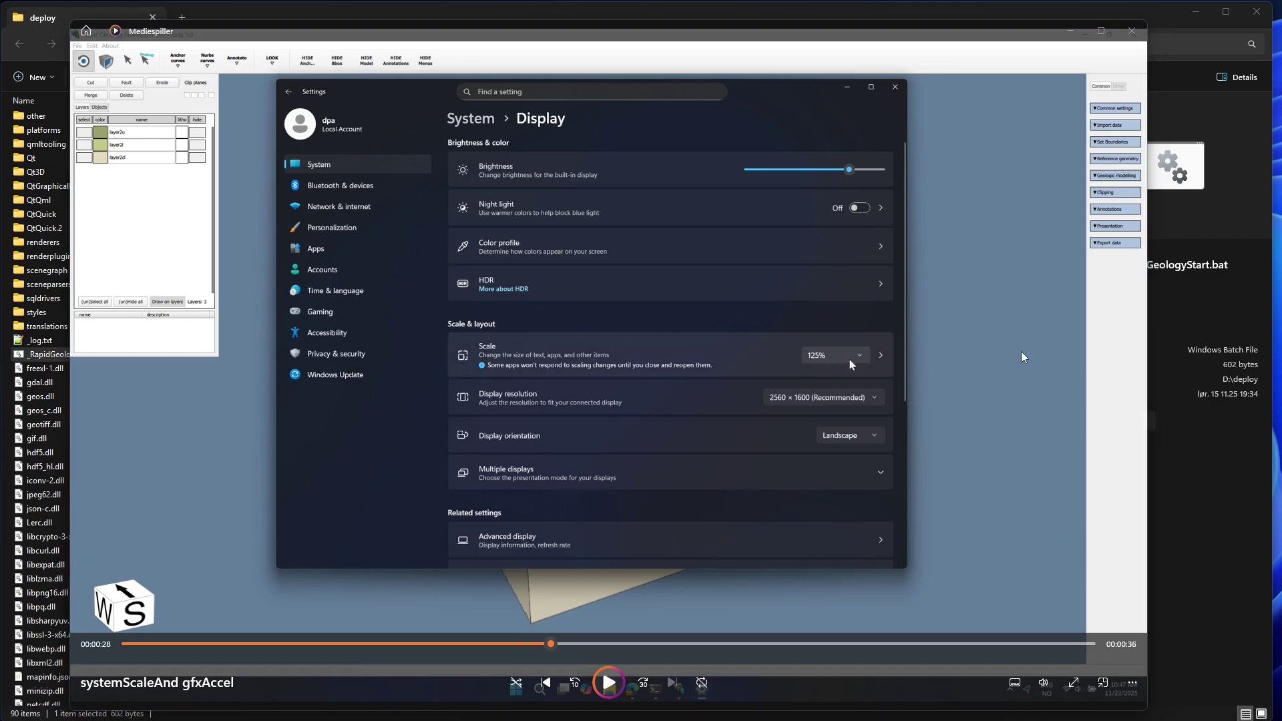
{"action": "left_click", "coordinate": [1070, 32]}
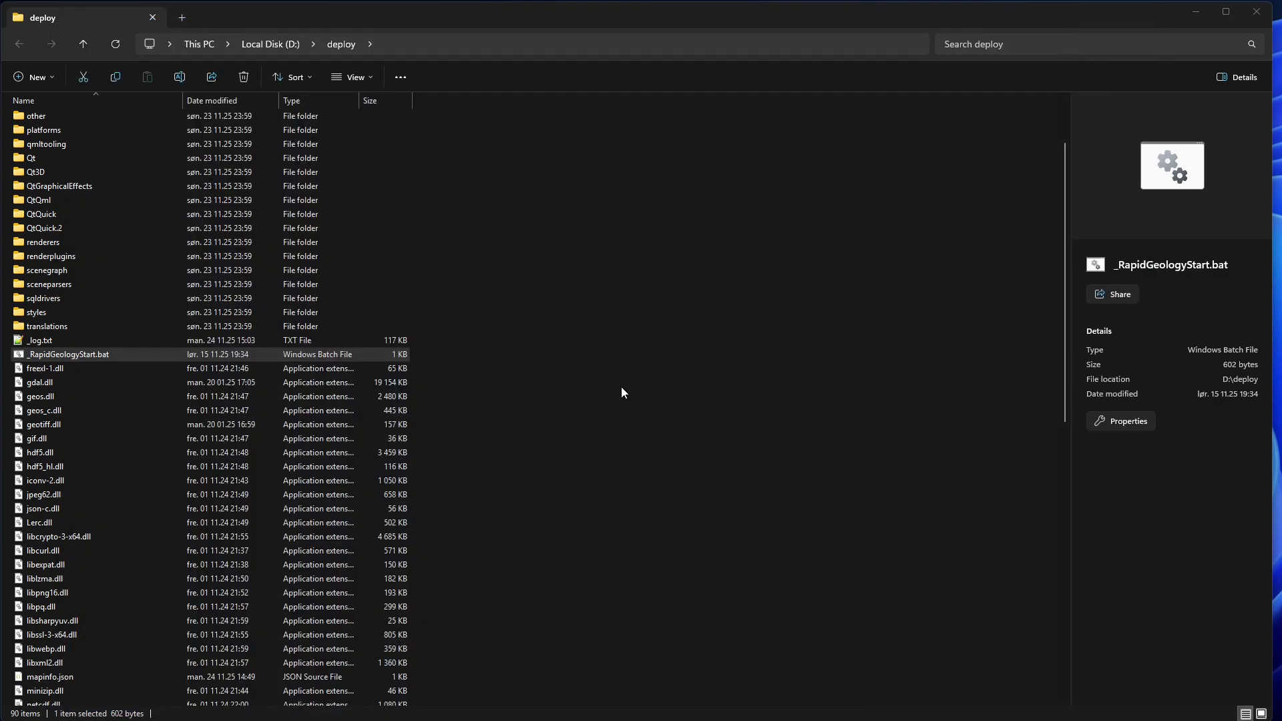
Open _log.txt from the deploy folder and highlight the crash-report notice and its contact e-mail address
{"action": "double_click", "coordinate": [73, 342]}
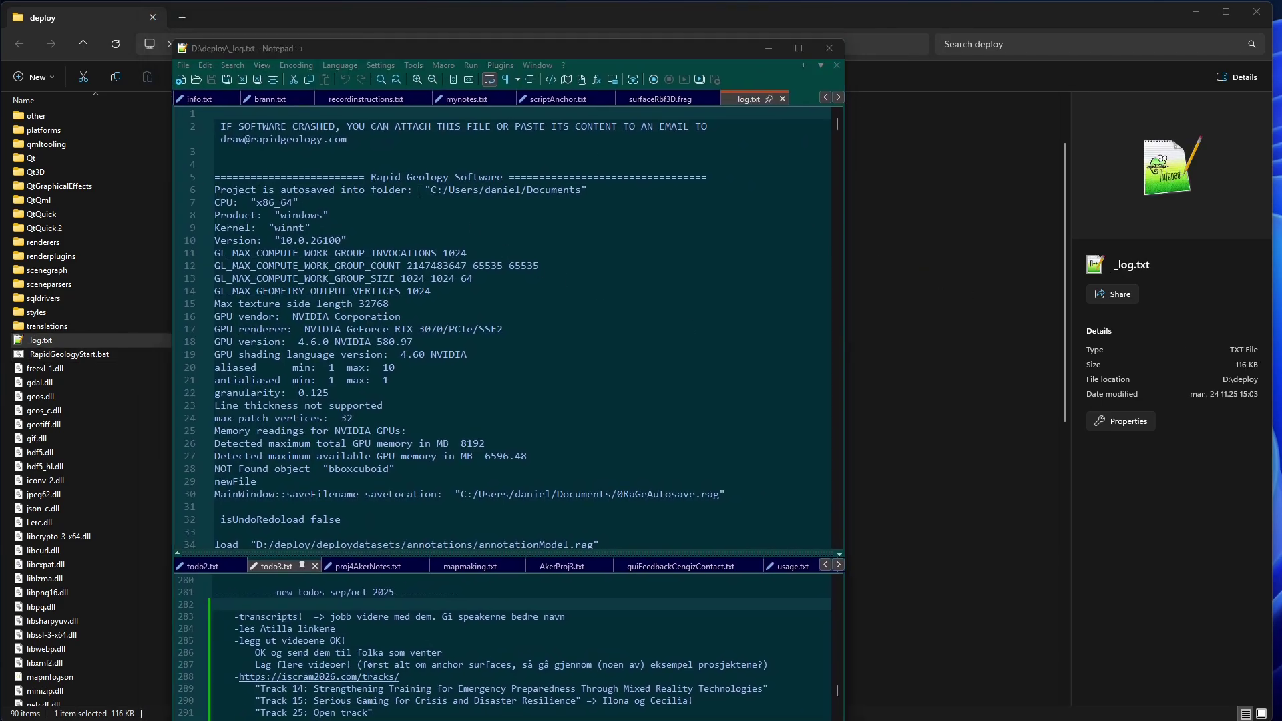
{"action": "mouse_move", "coordinate": [222, 124]}
{"action": "left_mouse_down"}
{"action": "mouse_move", "coordinate": [366, 129]}
{"action": "mouse_move", "coordinate": [414, 174]}
{"action": "mouse_move", "coordinate": [444, 138]}
{"action": "left_mouse_up"}
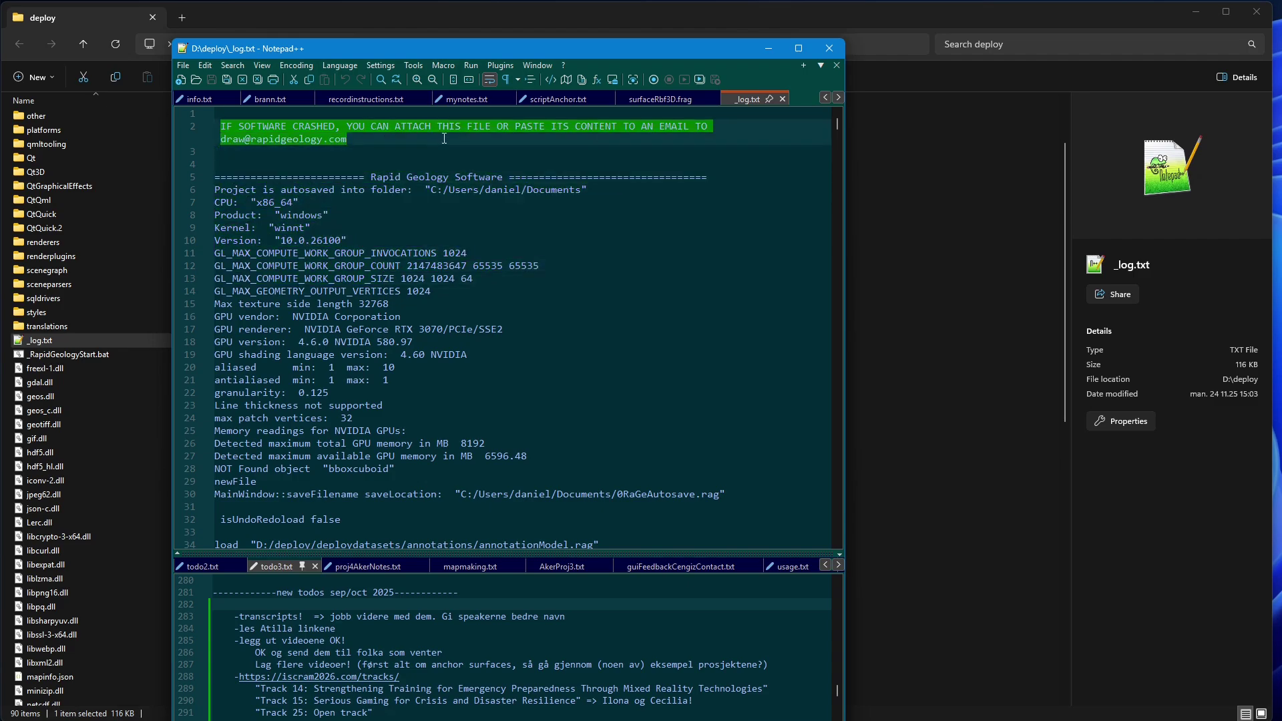
{"action": "left_click_drag", "start_coordinate": [220, 139], "coordinate": [422, 148]}
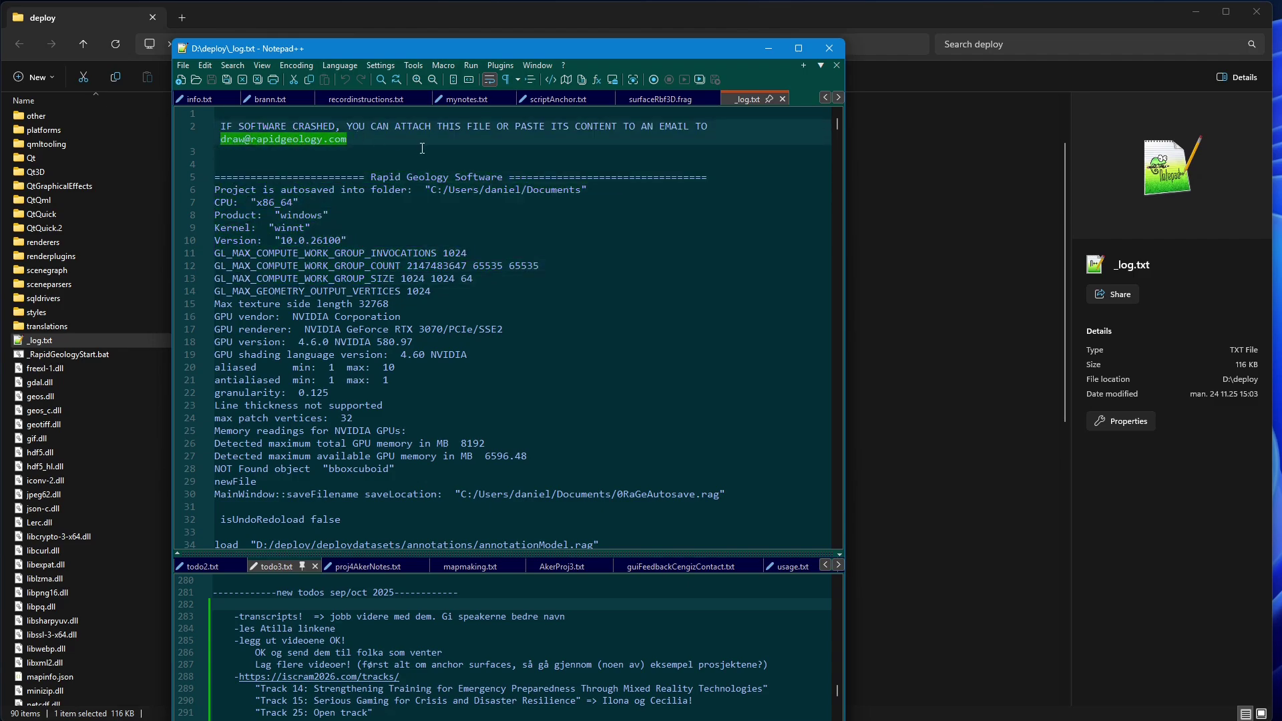